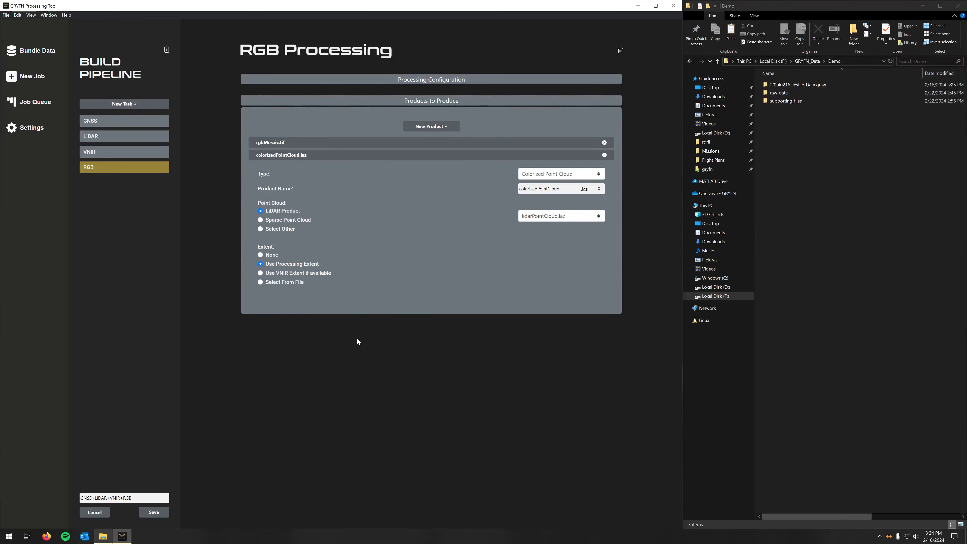
# Step: Save the pipeline as GNSS+LiDAR+VNIR+RGB, overwriting the existing pipeline of that name
pyautogui.click(154, 513)
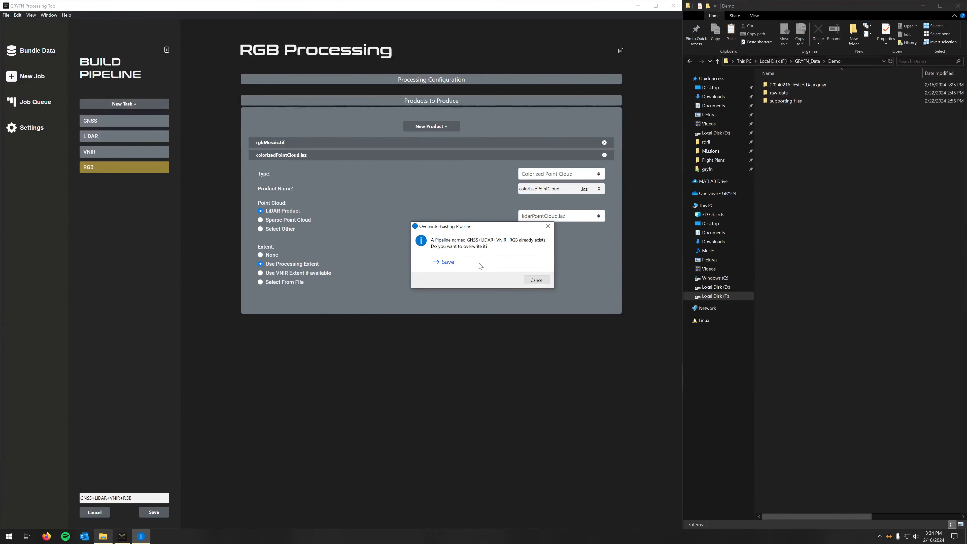
pyautogui.click(480, 263)
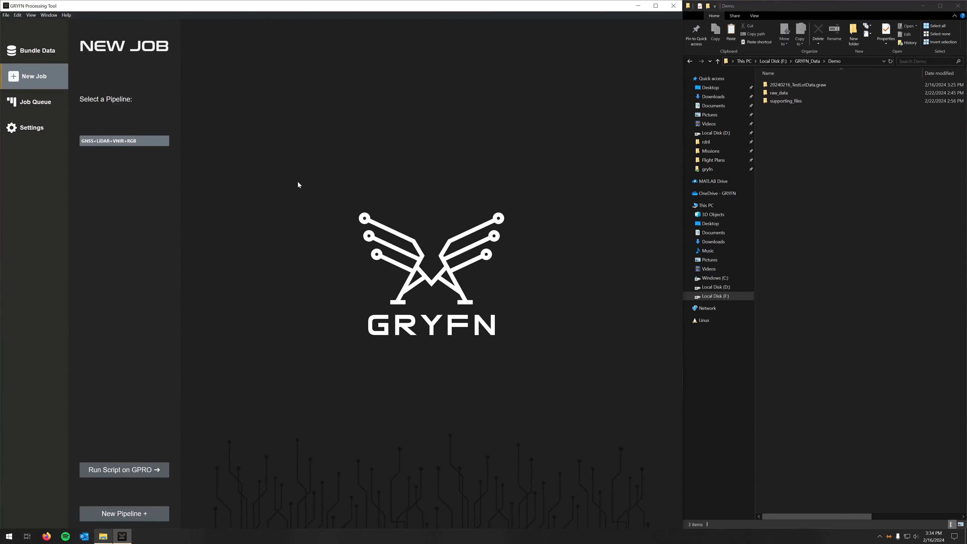
# Step: Set up a new job with the GNSS+LiDAR+VNIR+RGB pipeline and load 20240216_TestLotData.graw as its GRAW bundle
pyautogui.click(153, 142)
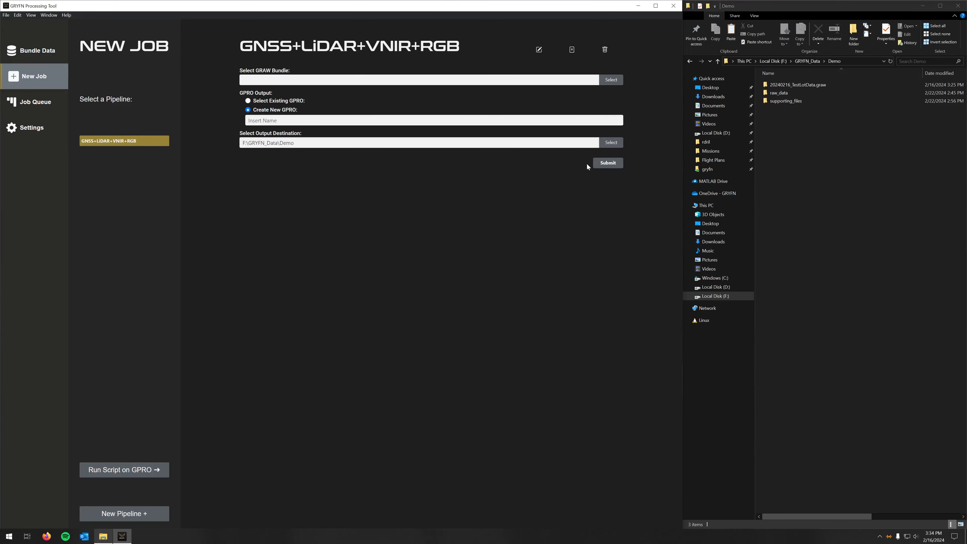
pyautogui.click(608, 85)
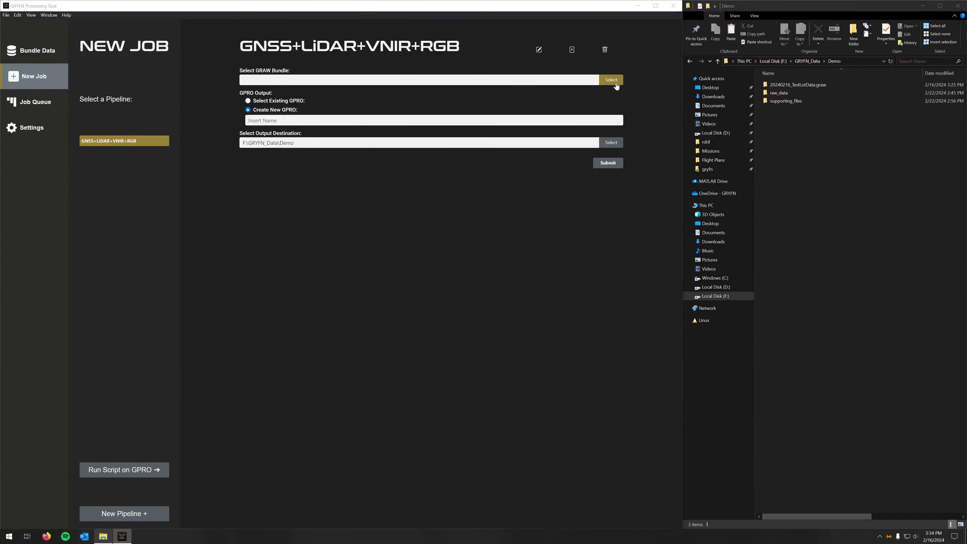
pyautogui.click(156, 63)
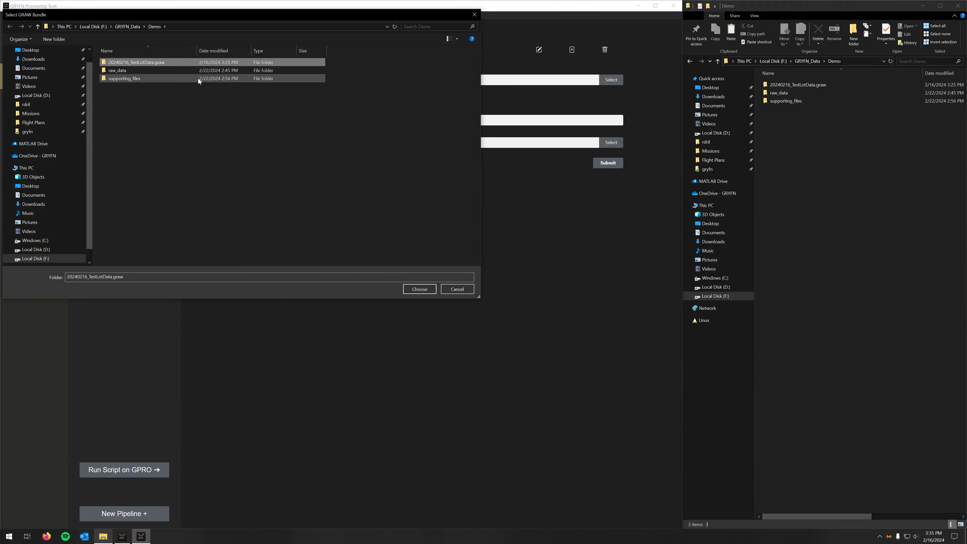
pyautogui.click(420, 289)
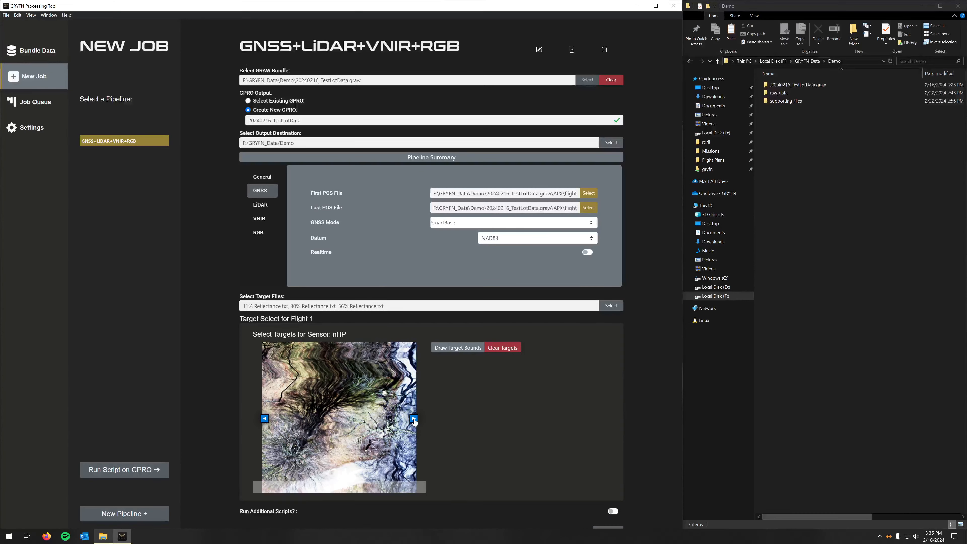
# Step: Open image raw_8427 of the nHP sensor for target bounds and mark the 11% Reflectance.txt target on the darkest panel
pyautogui.click(264, 419)
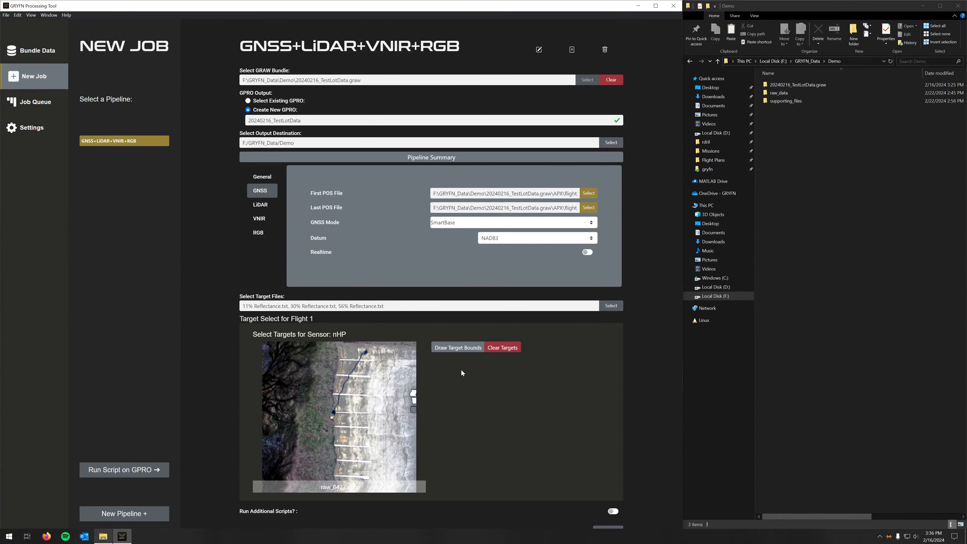
pyautogui.click(458, 347)
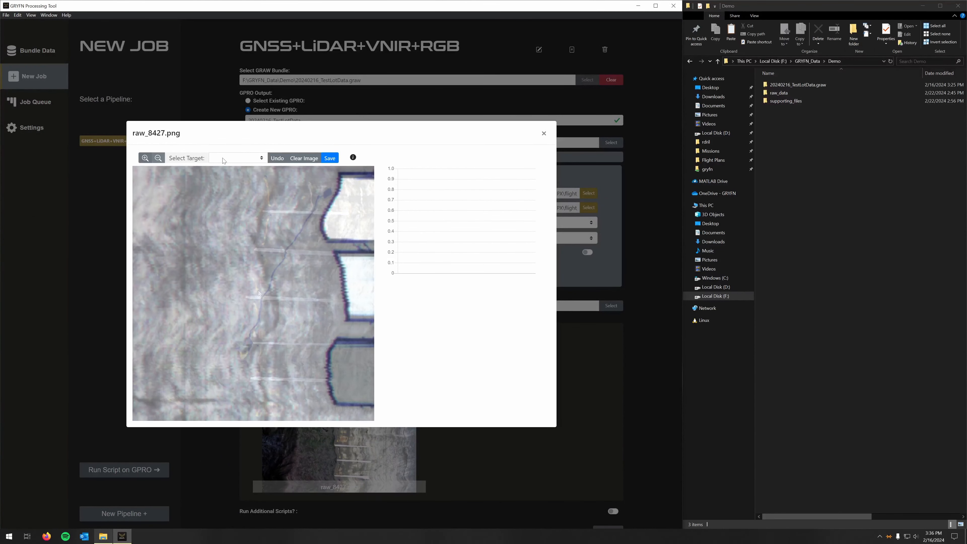
pyautogui.click(223, 158)
pyautogui.click(227, 167)
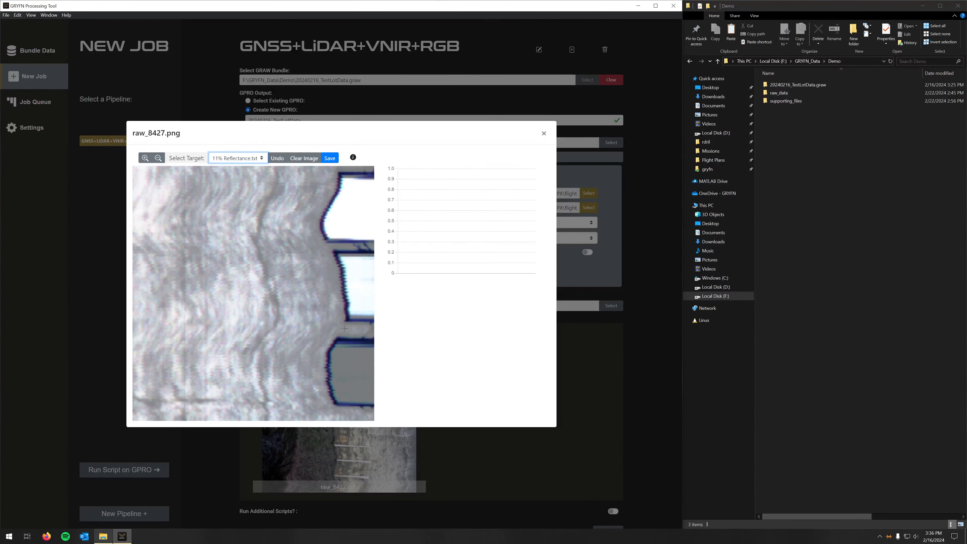
pyautogui.moveTo(340, 354); pyautogui.dragTo(357, 364)
# Step: Draw the 30% Reflectance.txt target bounds as a small rectangle inside the middle panel
pyautogui.click(224, 159)
pyautogui.click(228, 176)
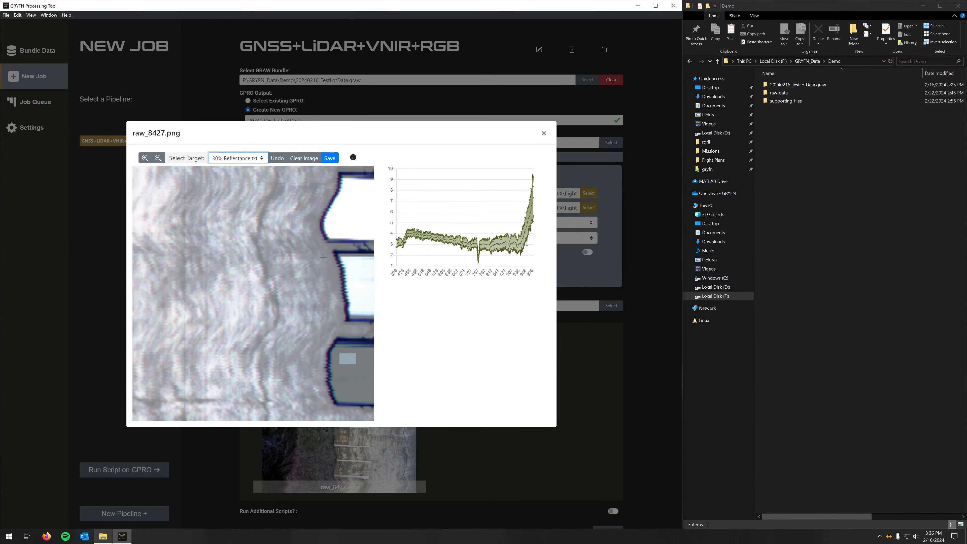
pyautogui.moveTo(354, 262); pyautogui.dragTo(368, 273)
# Step: Draw the 56% Reflectance.txt target bounds as a small rectangle inside the uppermost, brightest panel
pyautogui.click(224, 158)
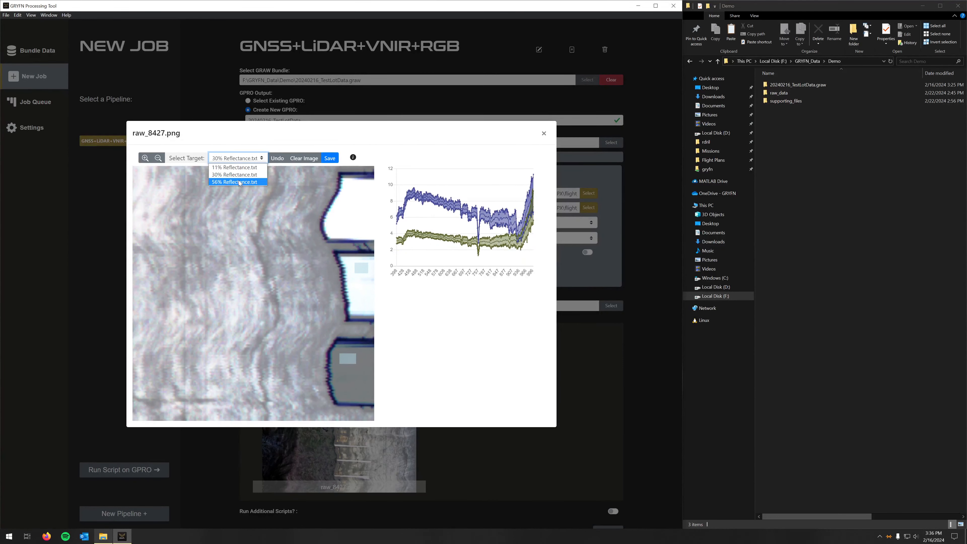
pyautogui.click(234, 184)
pyautogui.moveTo(351, 185); pyautogui.dragTo(365, 195)
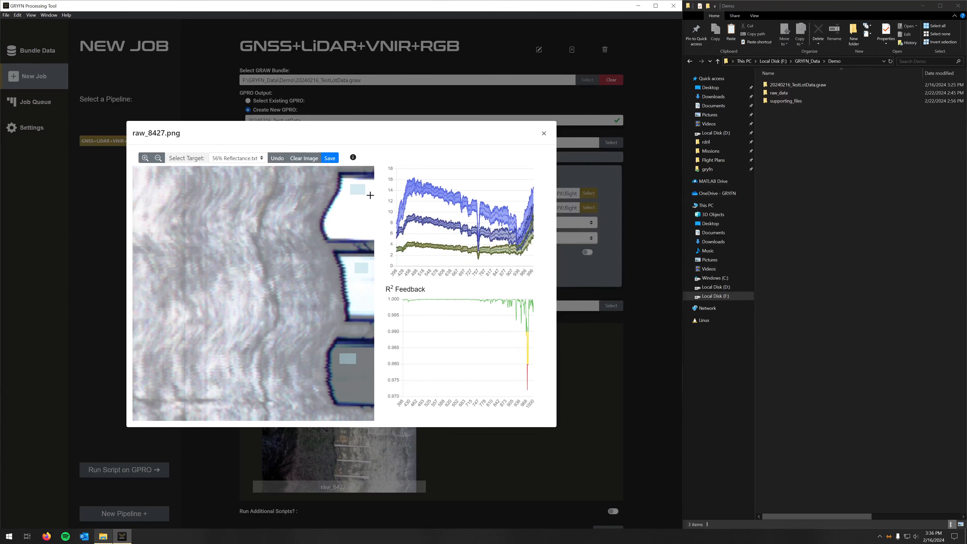
# Step: Save the three reflectance target bounds and submit the job for processing
pyautogui.scroll(1, 295, 292)
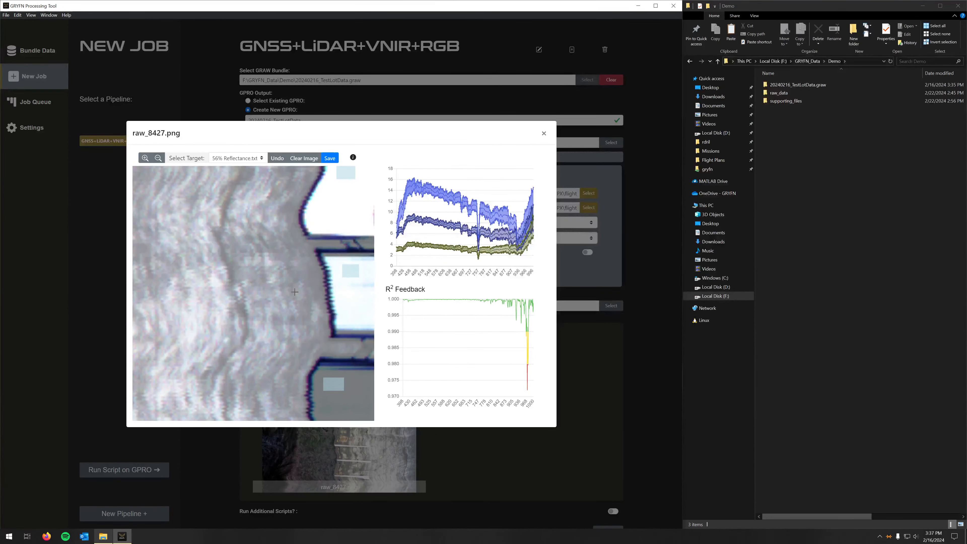
pyautogui.click(330, 158)
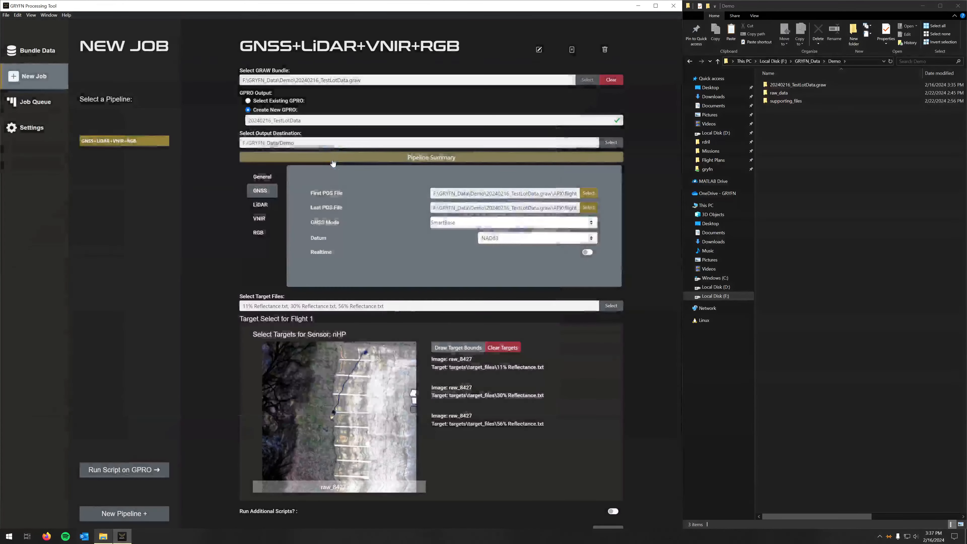
pyautogui.scroll(-1, 618, 405)
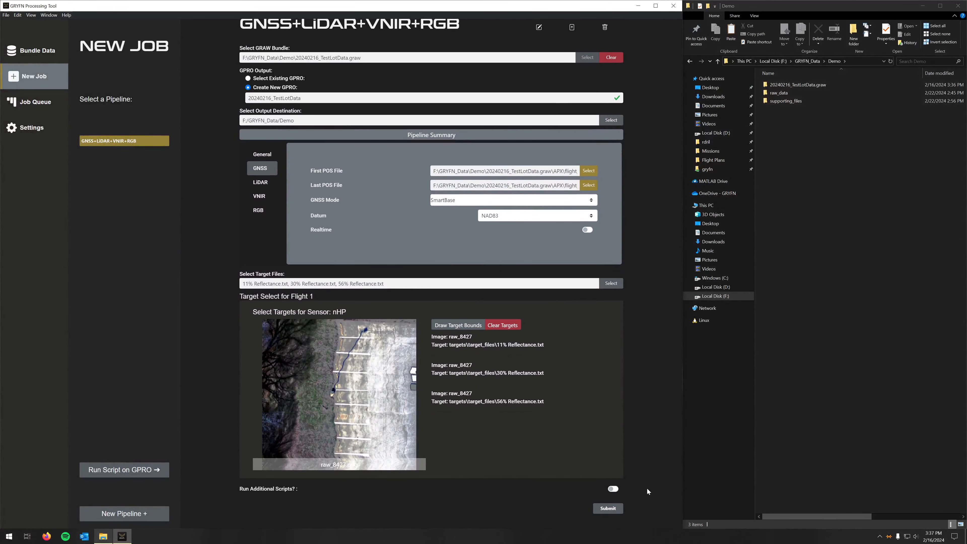
pyautogui.click(616, 512)
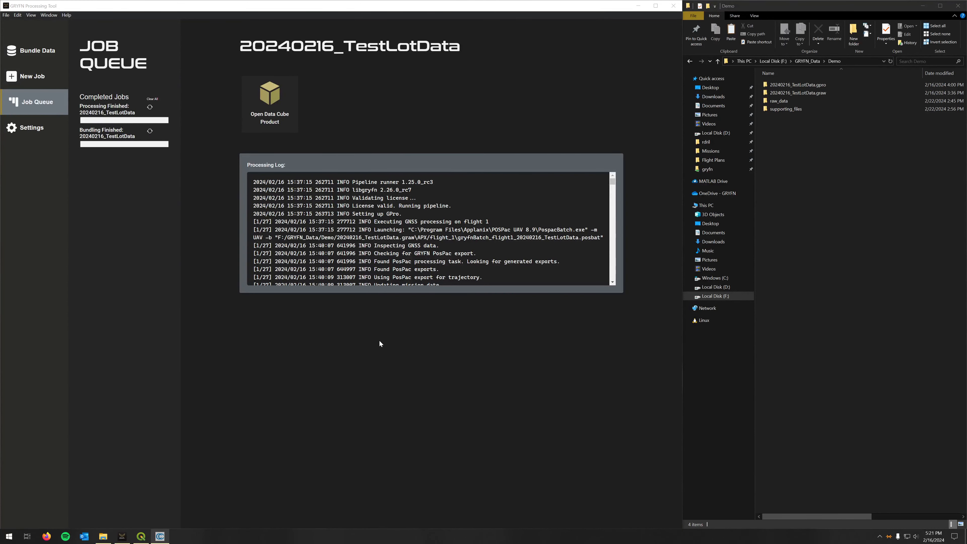
# Step: Open the completed job's 20240216_TestLotData.gpro output and look into its products folder
pyautogui.click(270, 113)
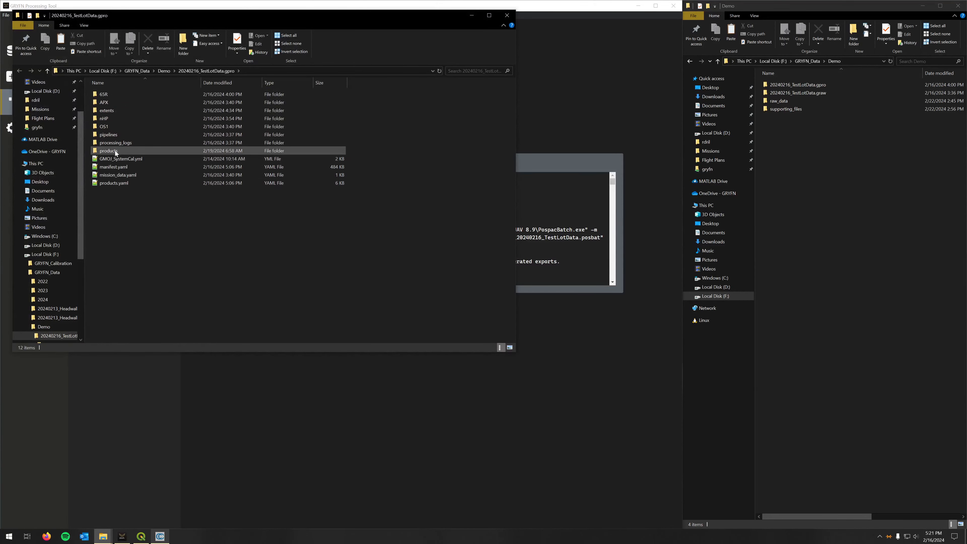
pyautogui.doubleClick(115, 150)
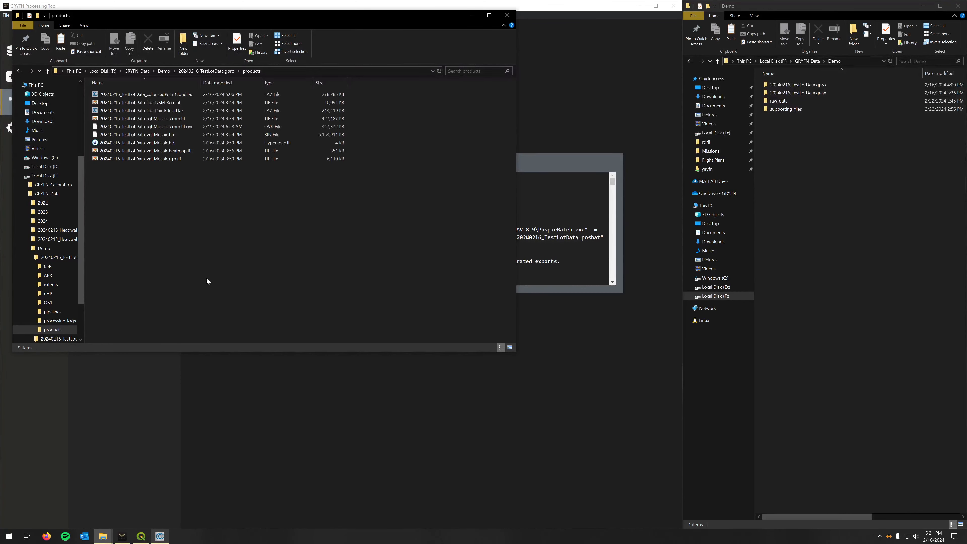
# Step: Switch to CloudCompare, inspect the LiDAR point cloud, and display the colorized point cloud in its place, viewed from above
pyautogui.click(162, 536)
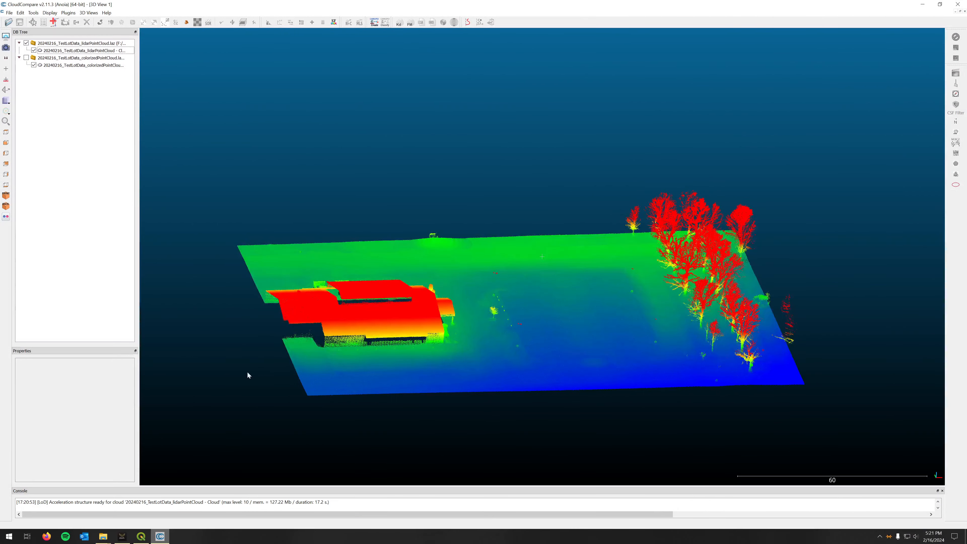
pyautogui.moveTo(654, 394); pyautogui.dragTo(499, 350)
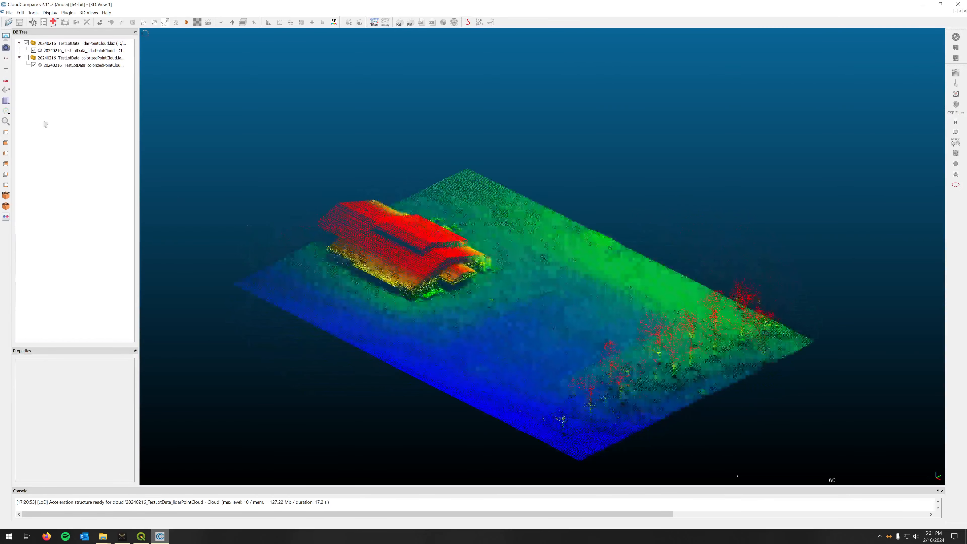
pyautogui.click(26, 57)
pyautogui.click(26, 43)
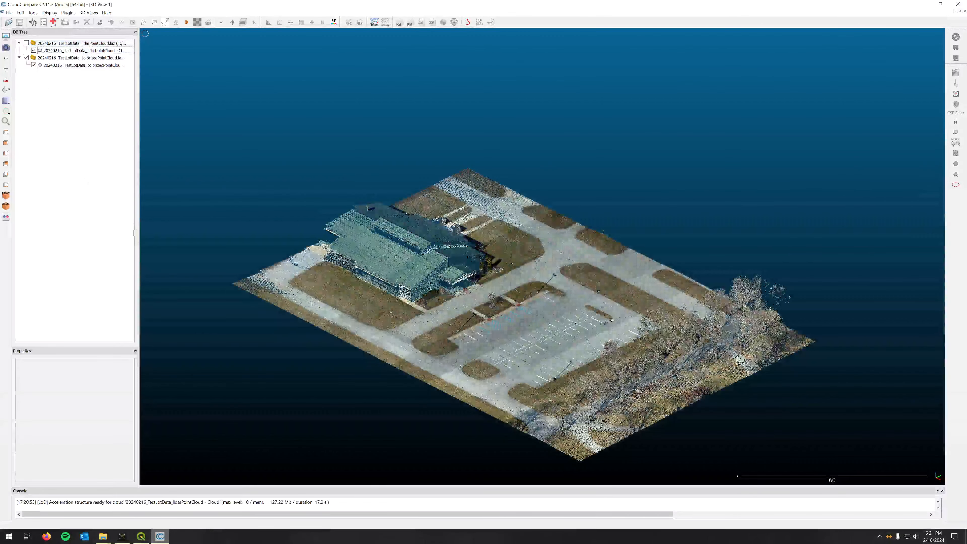
pyautogui.moveTo(479, 445); pyautogui.dragTo(488, 361)
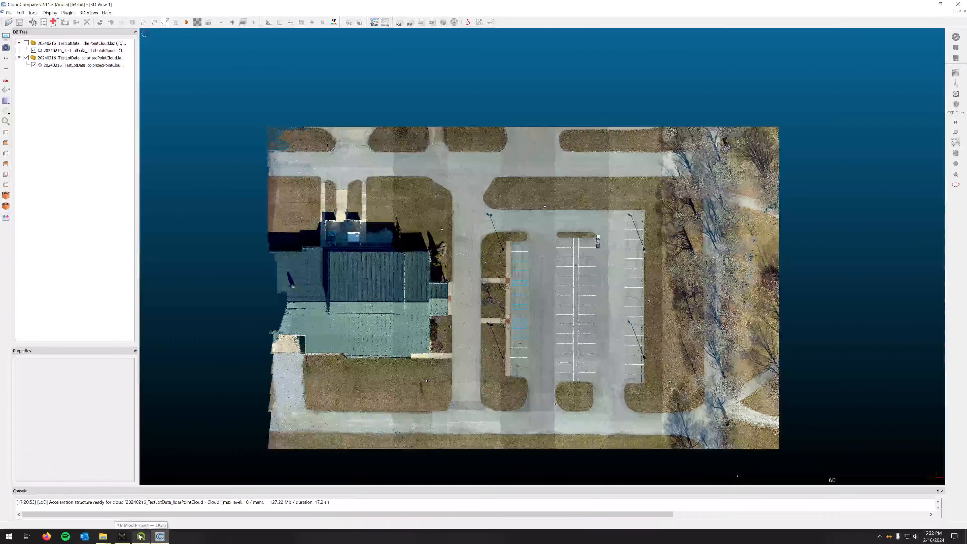
# Step: Switch to QGIS and show the lidarDSM_8cm, vnirMosaic.rgb, Survey_Points and rgbMosaic_7mm layers over the satellite basemap
pyautogui.click(140, 537)
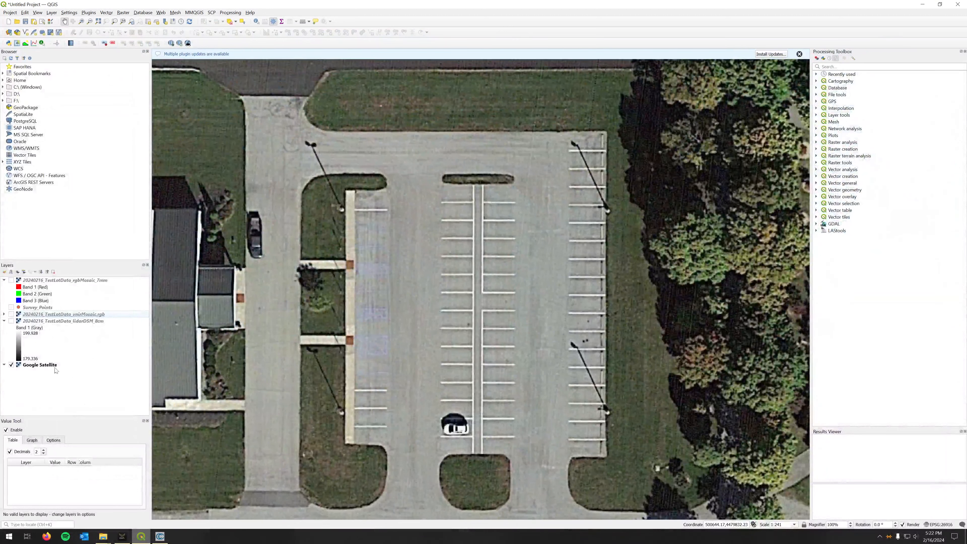
pyautogui.click(11, 321)
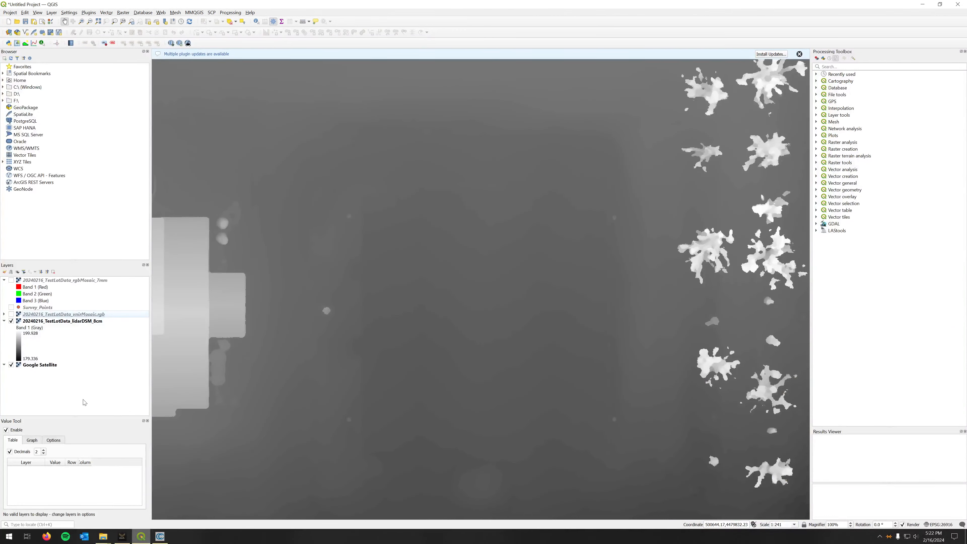
pyautogui.click(11, 314)
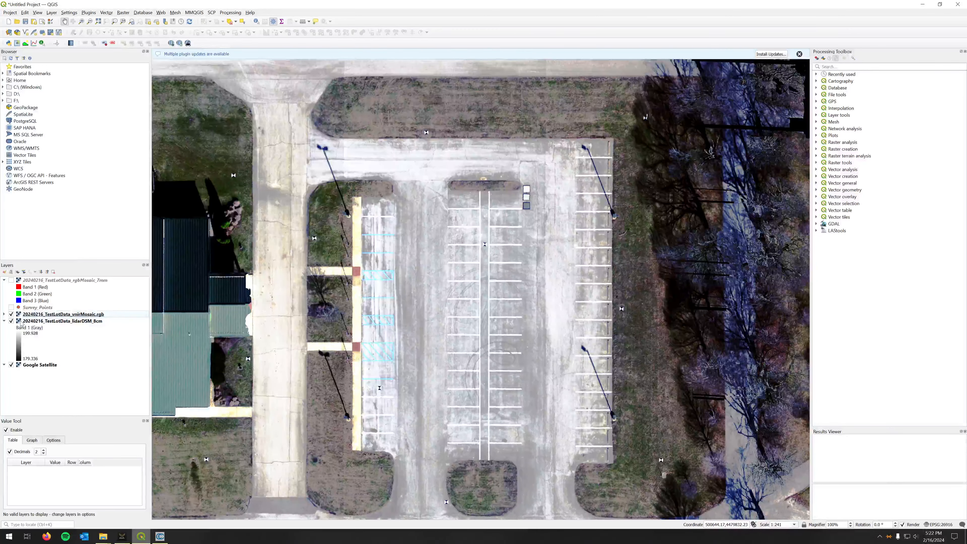
pyautogui.click(11, 307)
pyautogui.click(11, 280)
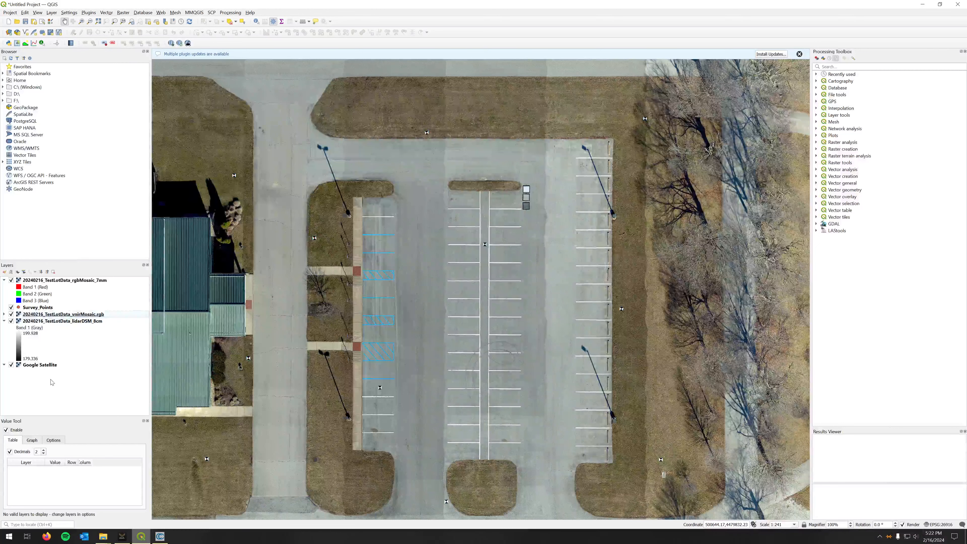